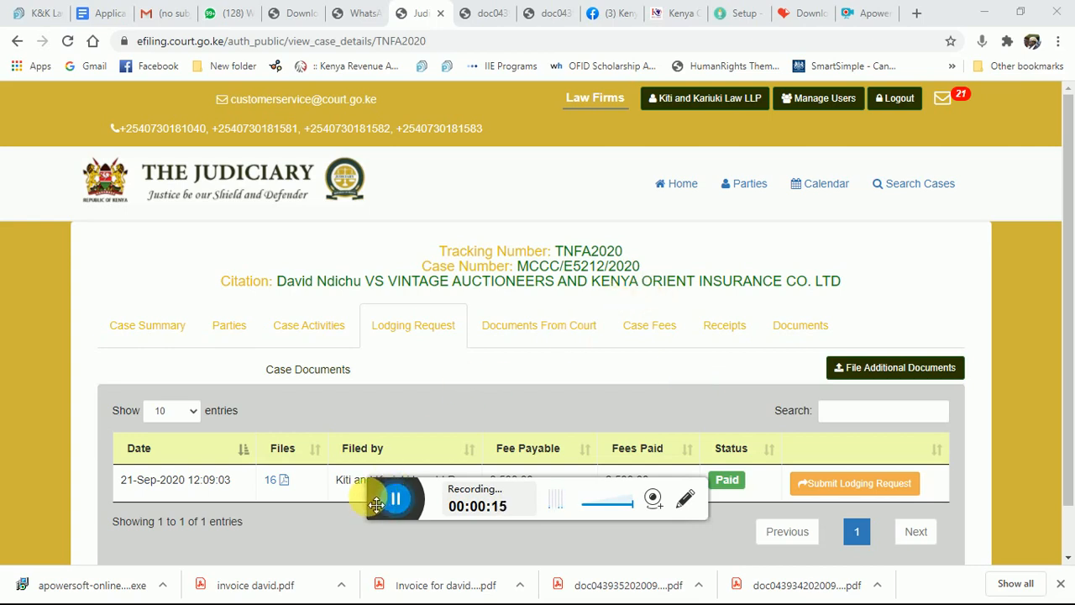
Review the TNFA2020 case summary, then start the e-service request for the paid filing
drag(369, 501, 416, 593)
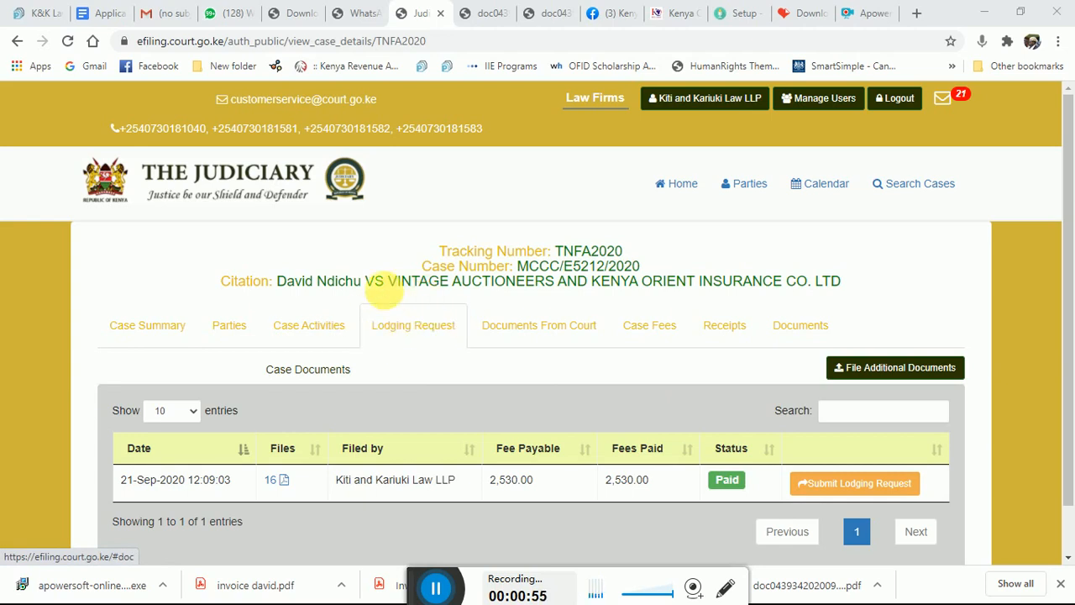
click(164, 334)
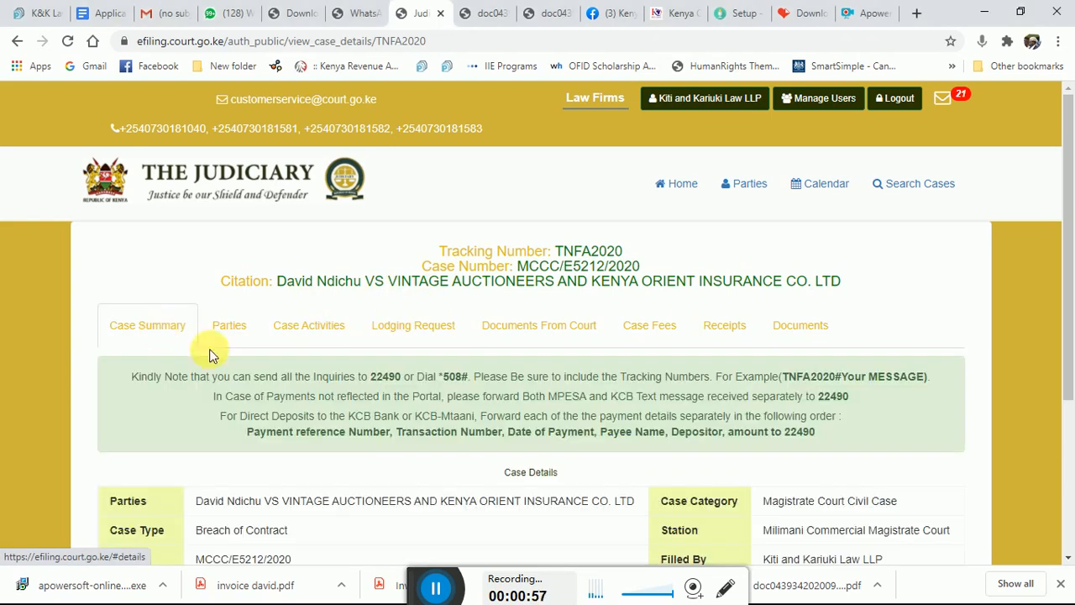
drag(1066, 240, 1065, 308)
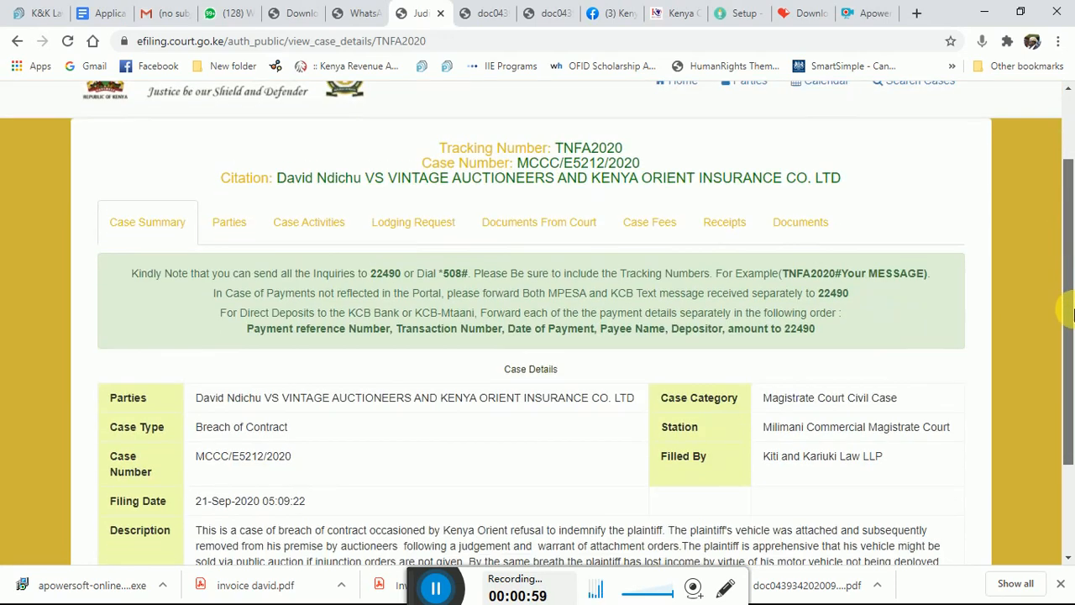
click(413, 222)
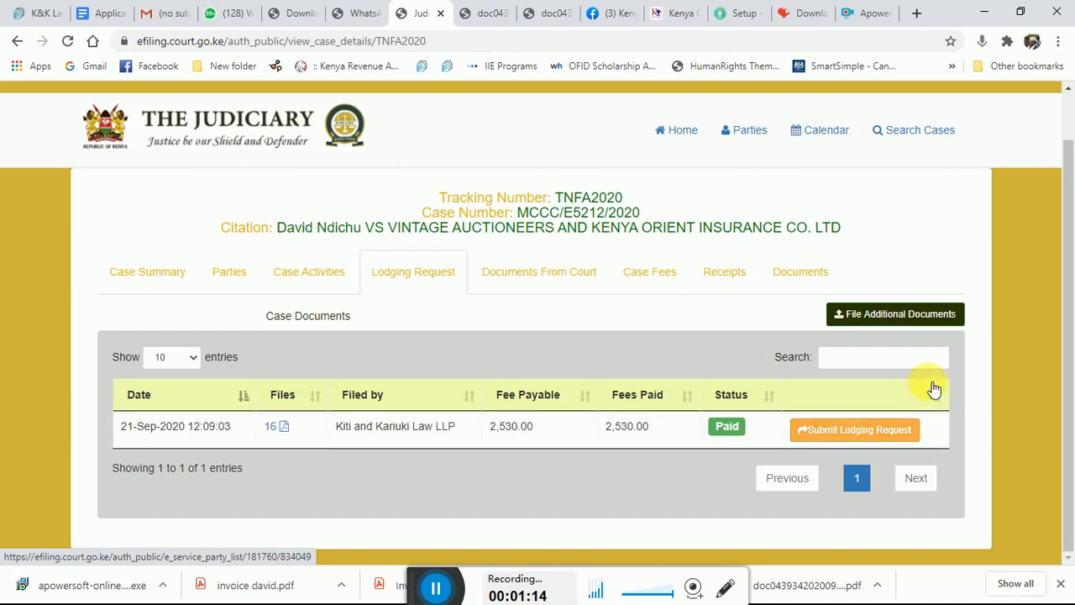
click(866, 432)
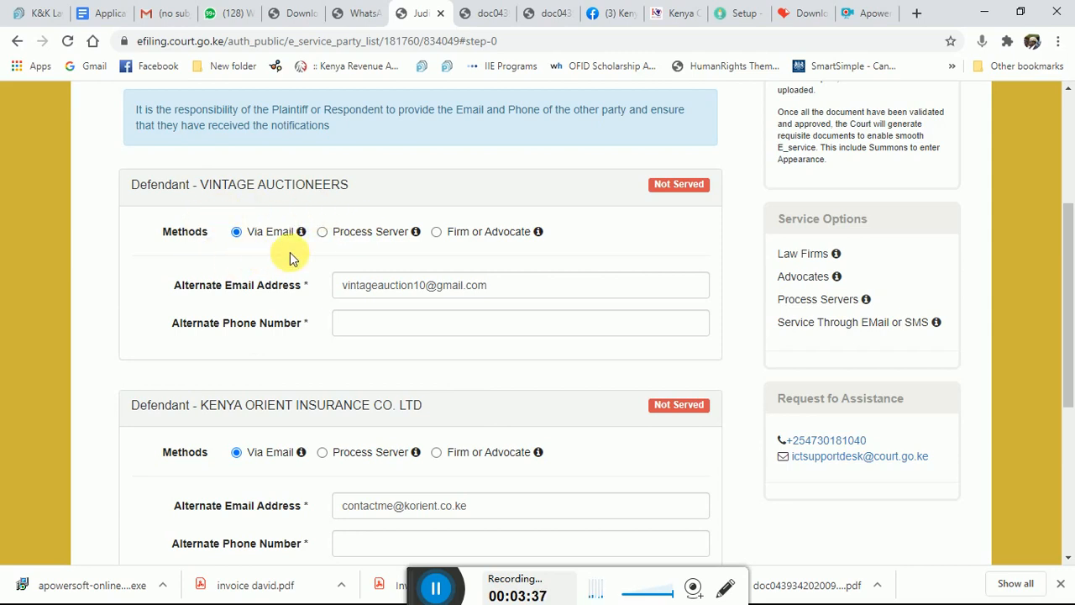
click(323, 234)
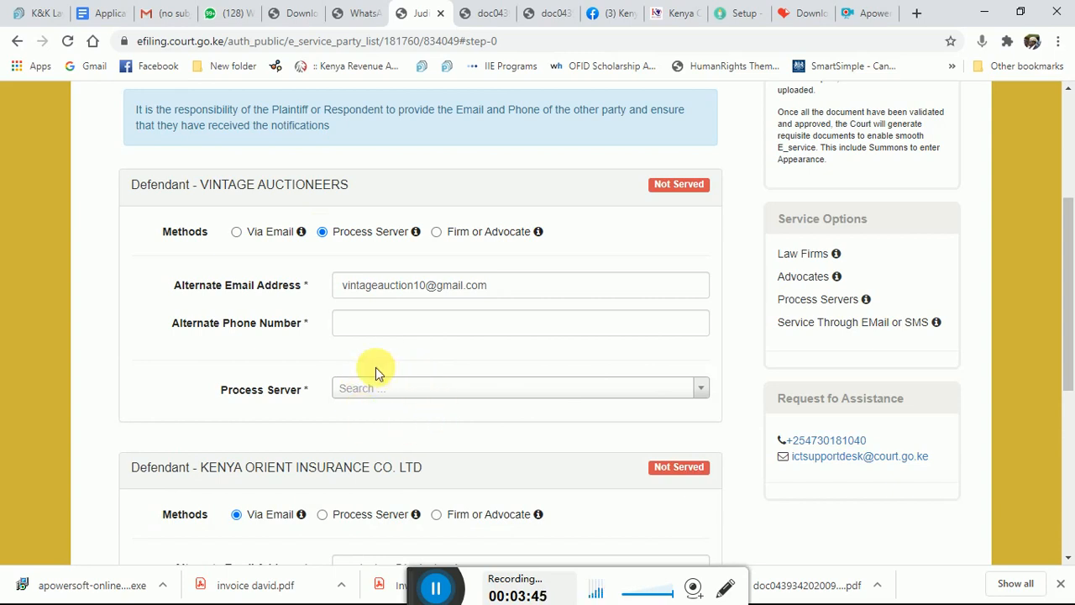
click(437, 232)
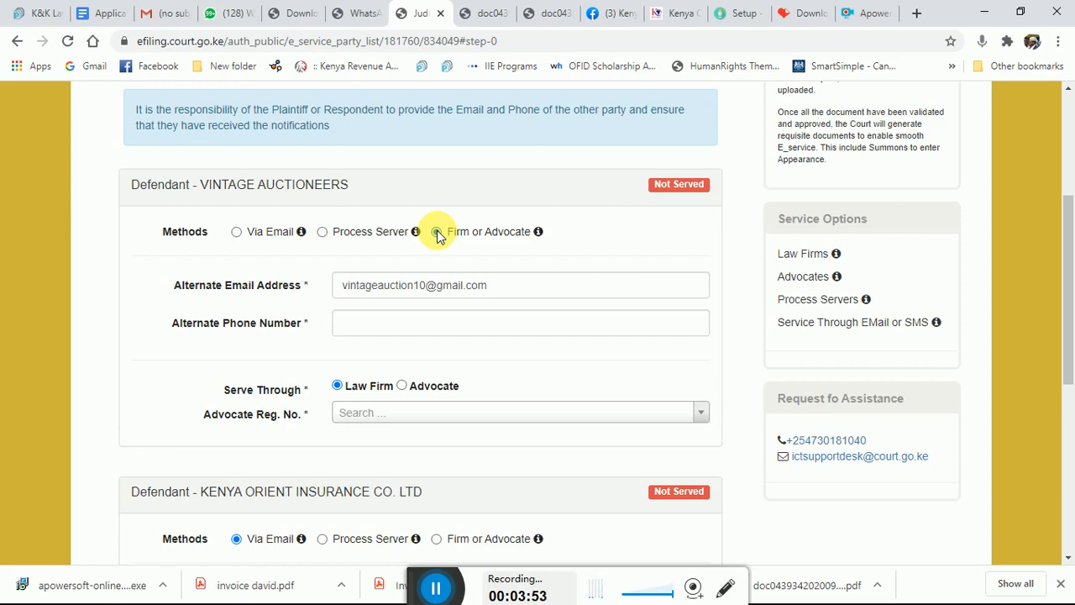
click(236, 232)
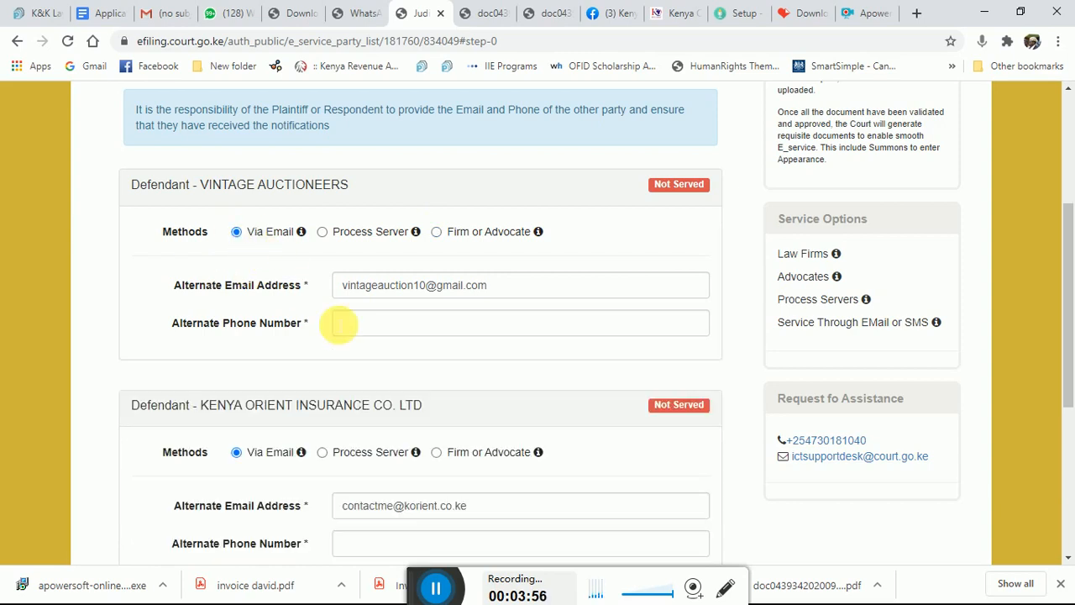
click(353, 324)
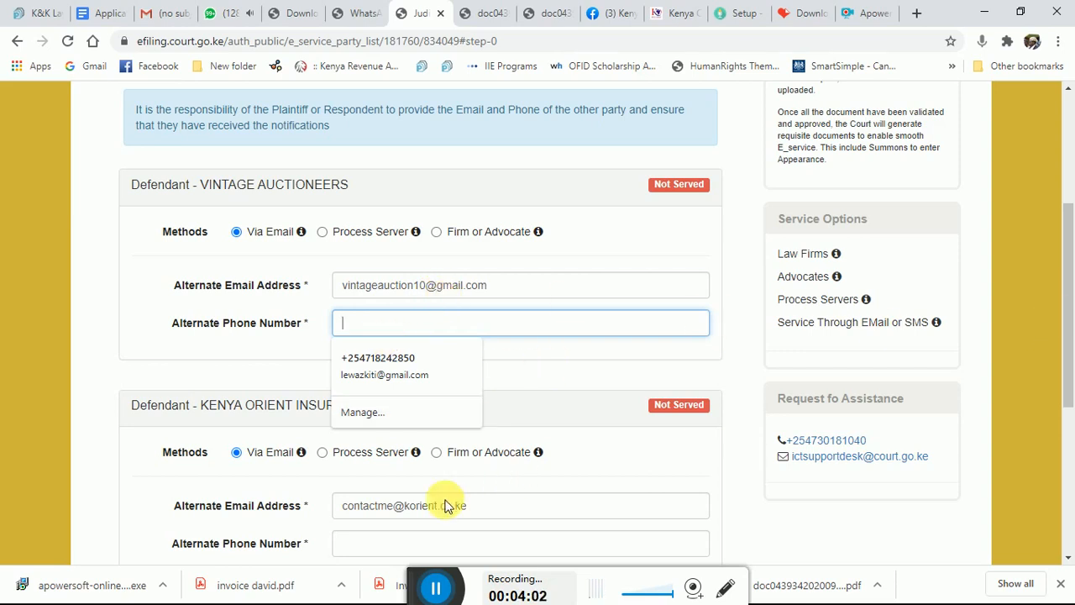
Change VINTAGE AUCTIONEERS' service method from Process Server to Firm or Advocate
scroll(1070, 351, down, 2)
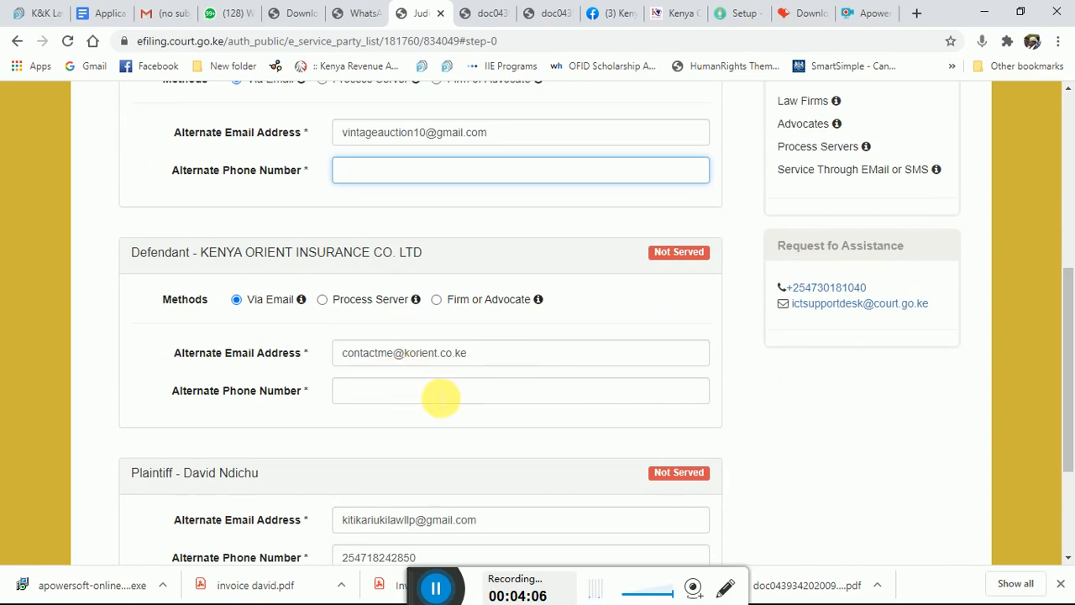
drag(1067, 355, 1071, 238)
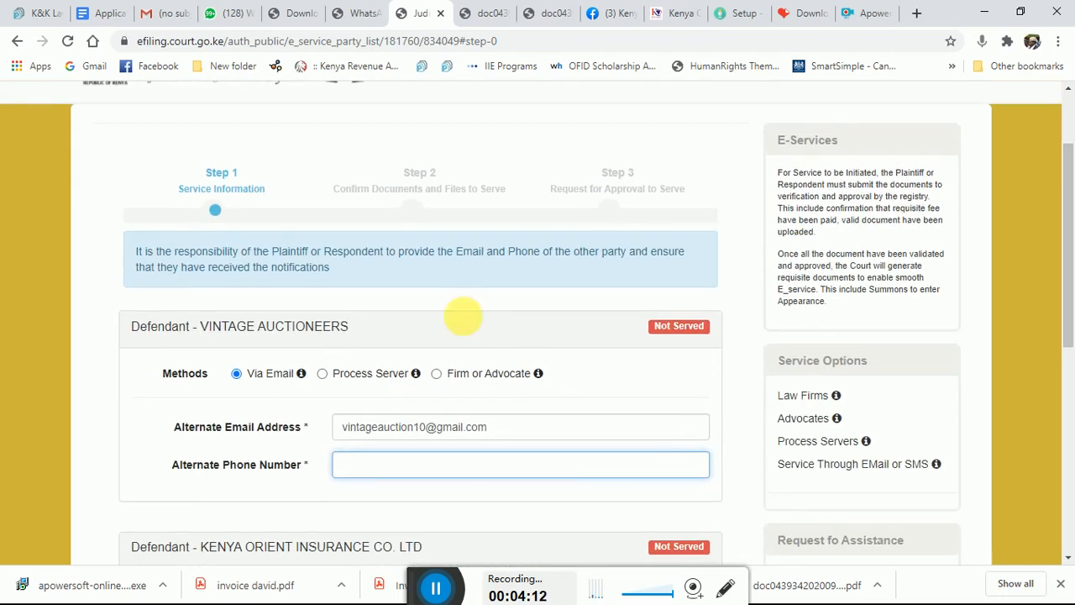
click(322, 375)
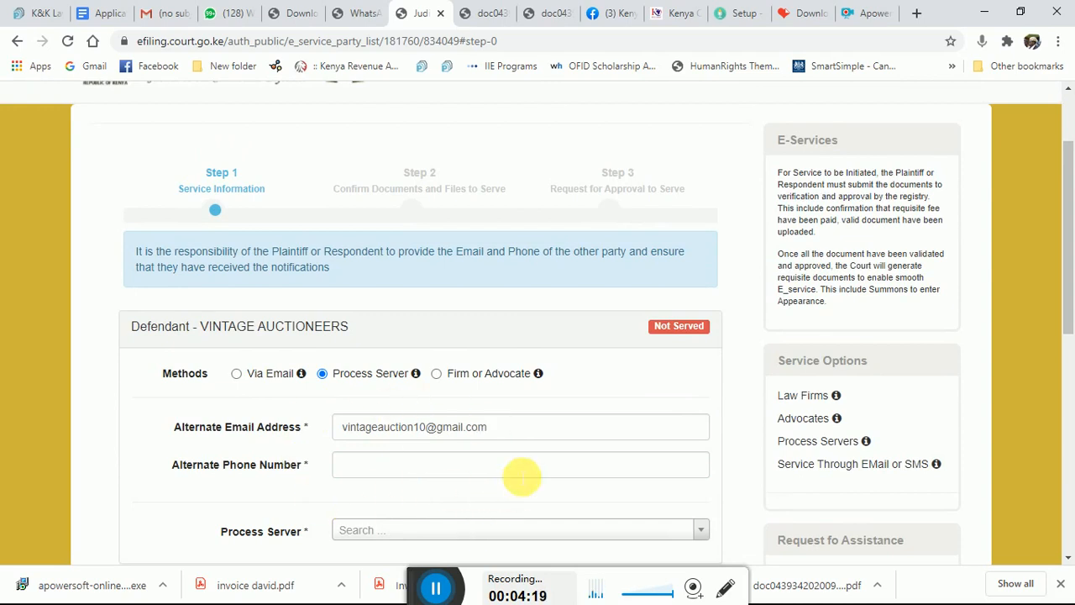
click(436, 374)
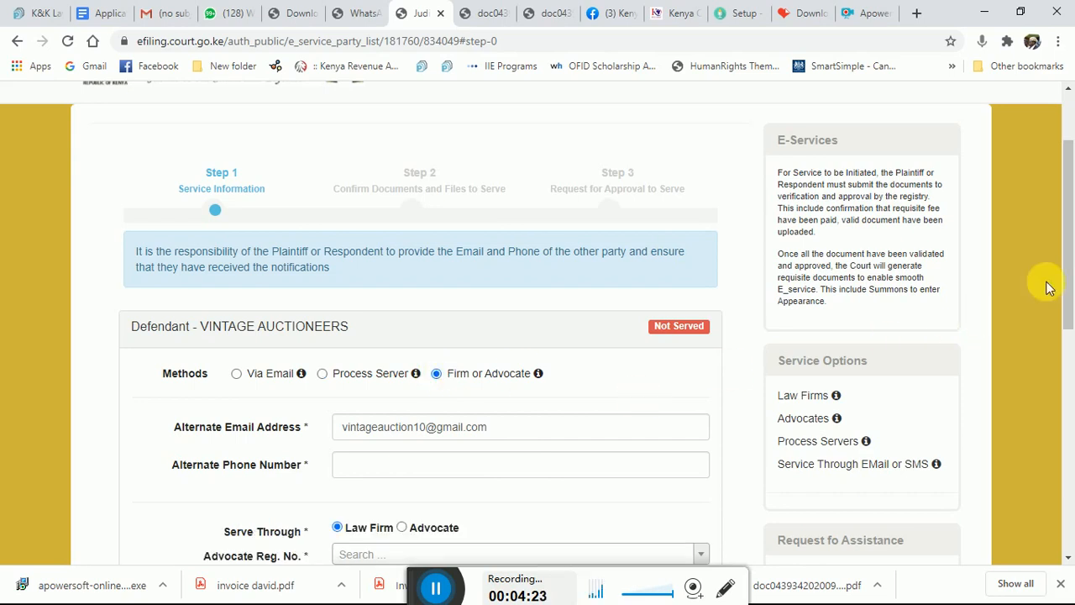
scroll(1068, 269, down, 3)
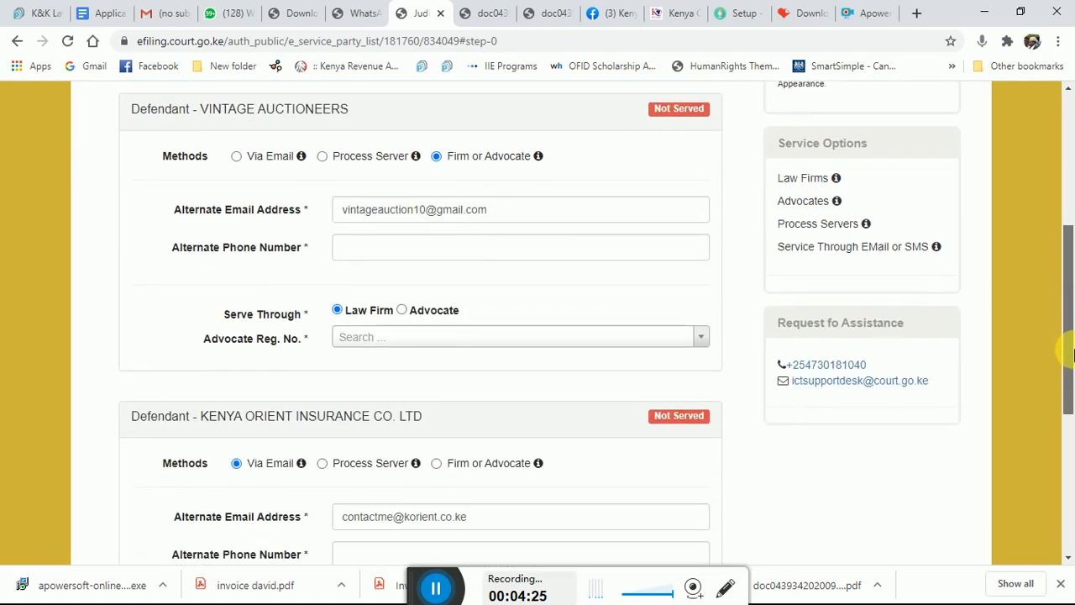
Search the advocate lookup for 'kiti' for Vintage Auctioneers, then try an individual advocate instead
click(378, 337)
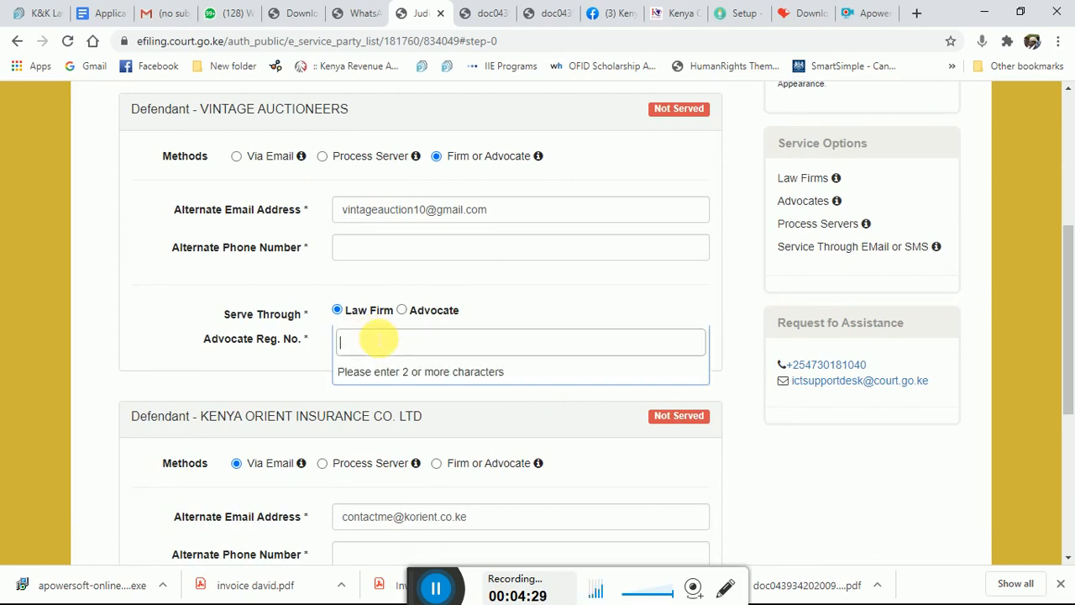
text(kiti)
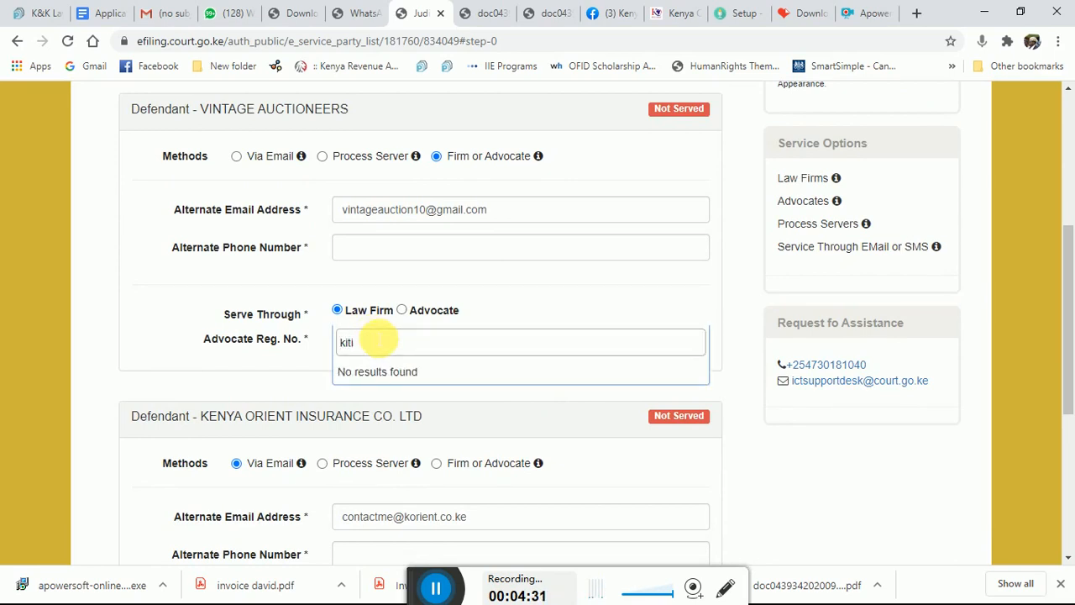
text( a)
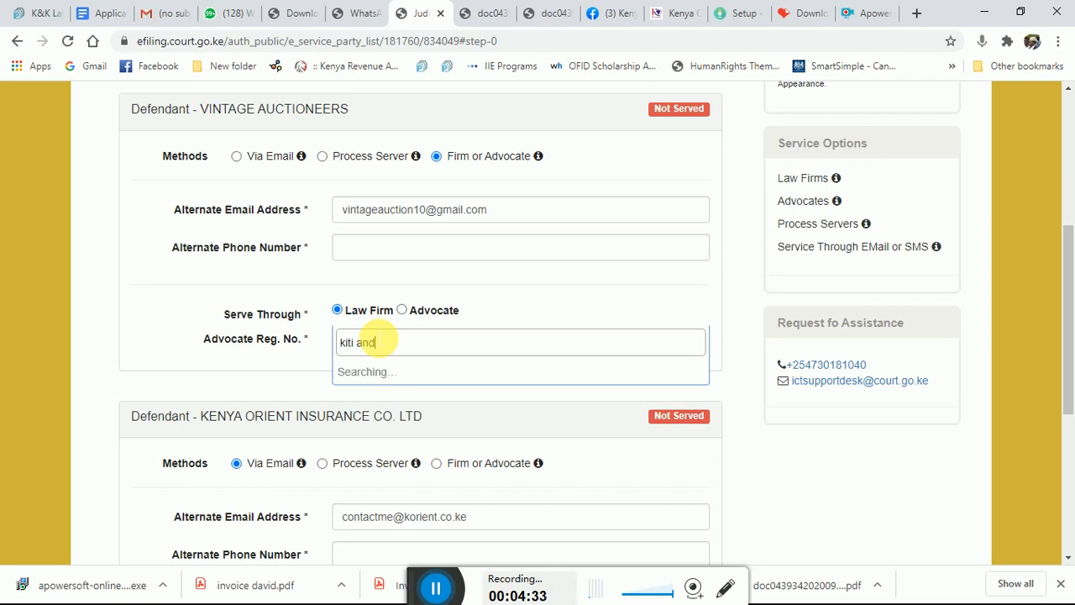
key(BackSpace)
key(BackSpace)
key(BackSpace)
text(i)
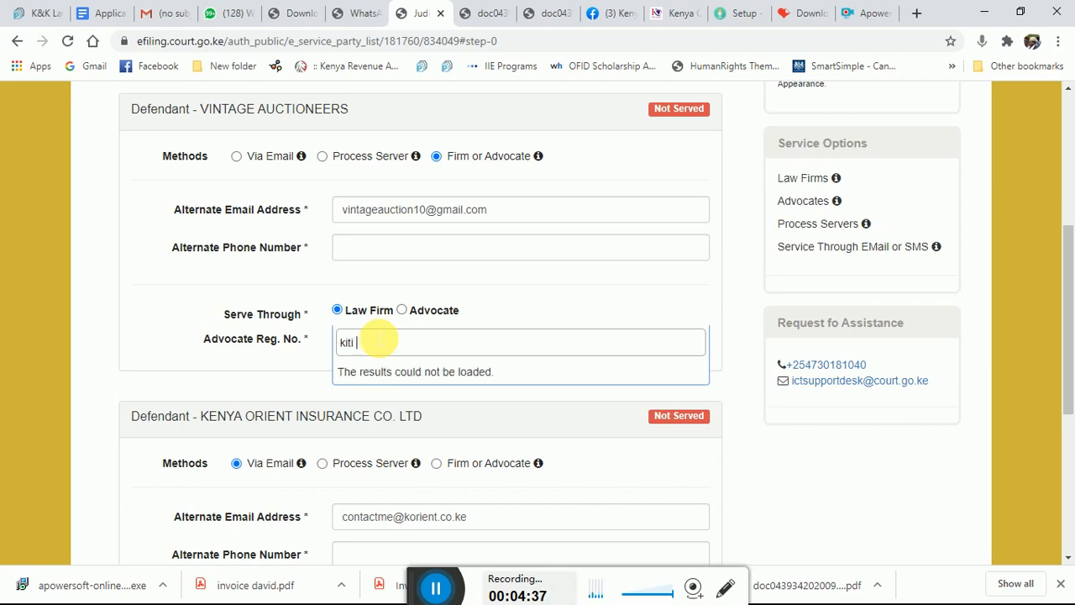
text( and)
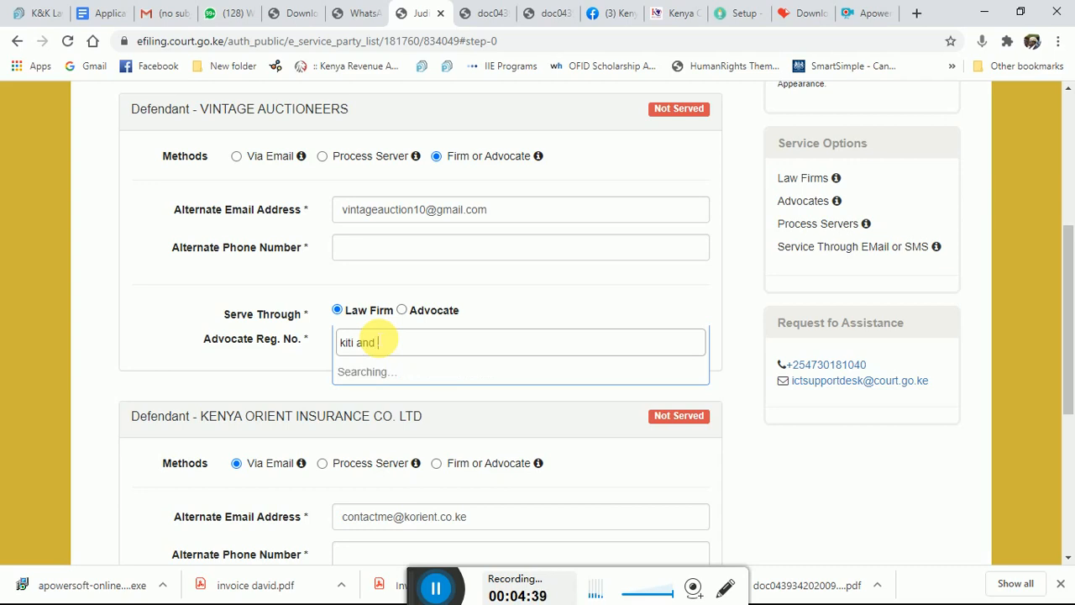
key(BackSpace)
key(BackSpace)
key(BackSpace)
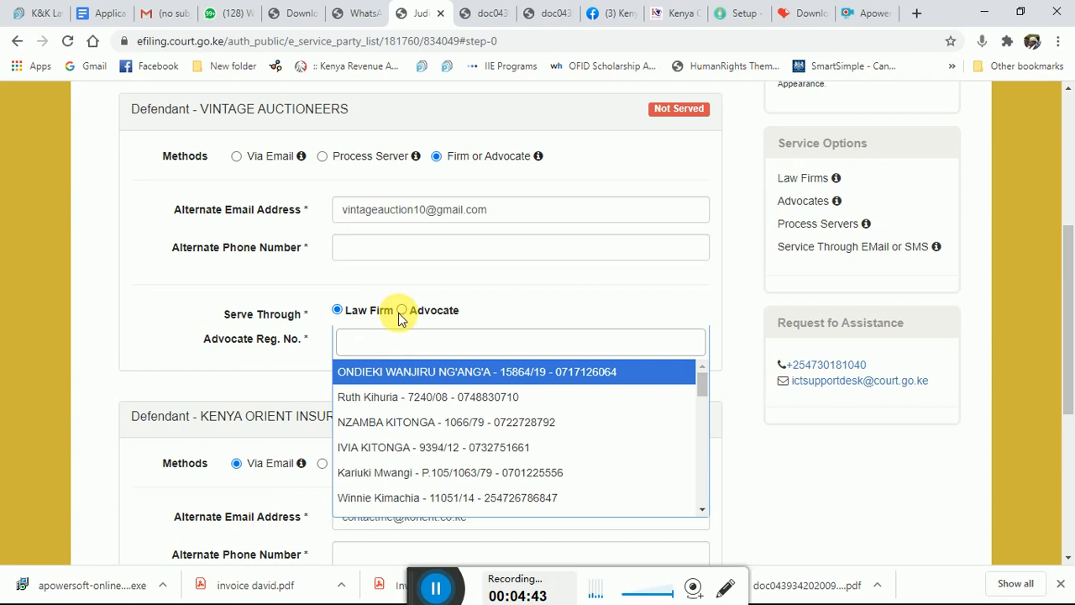
text(kit)
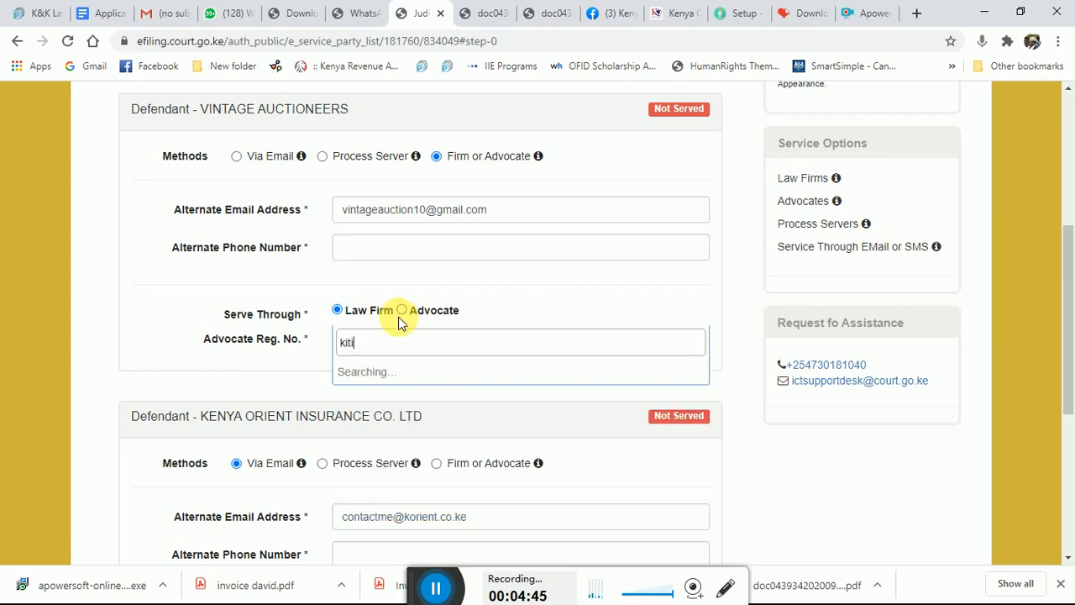
text(i)
key(BackSpace)
key(BackSpace)
key(BackSpace)
key(BackSpace)
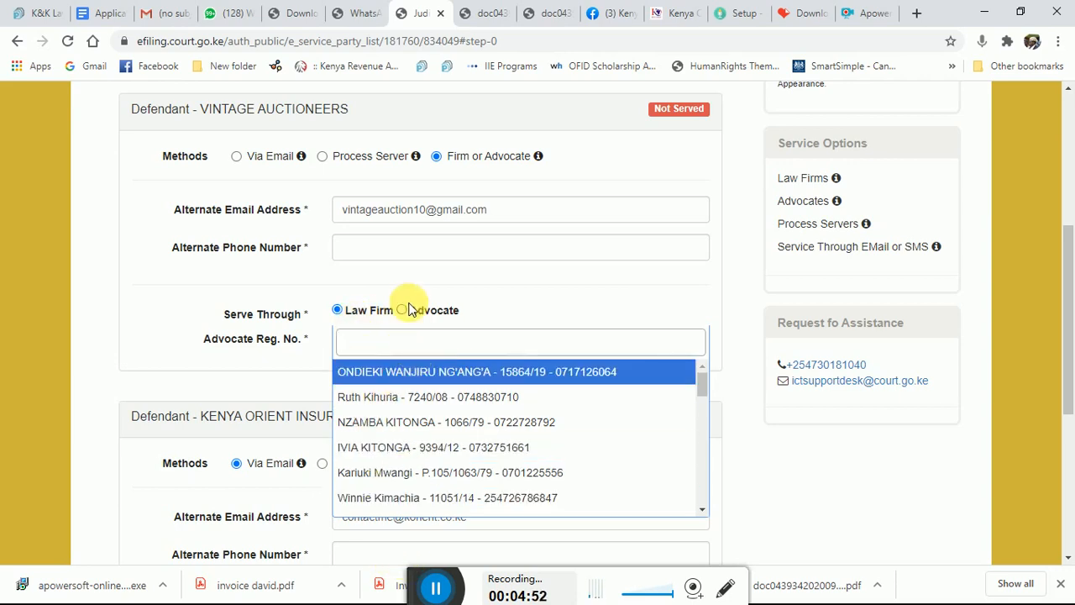
click(403, 313)
click(403, 312)
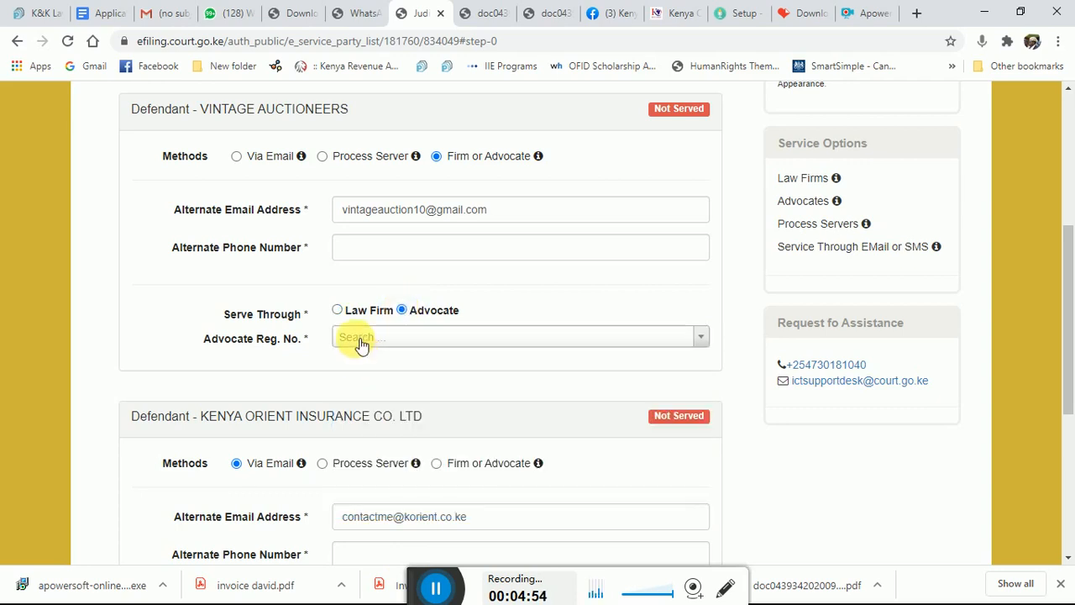
Search 'Kiti' in Law Firm No and select Kiti and Kariuki Law LLP as serving firm
click(361, 340)
text(ki)
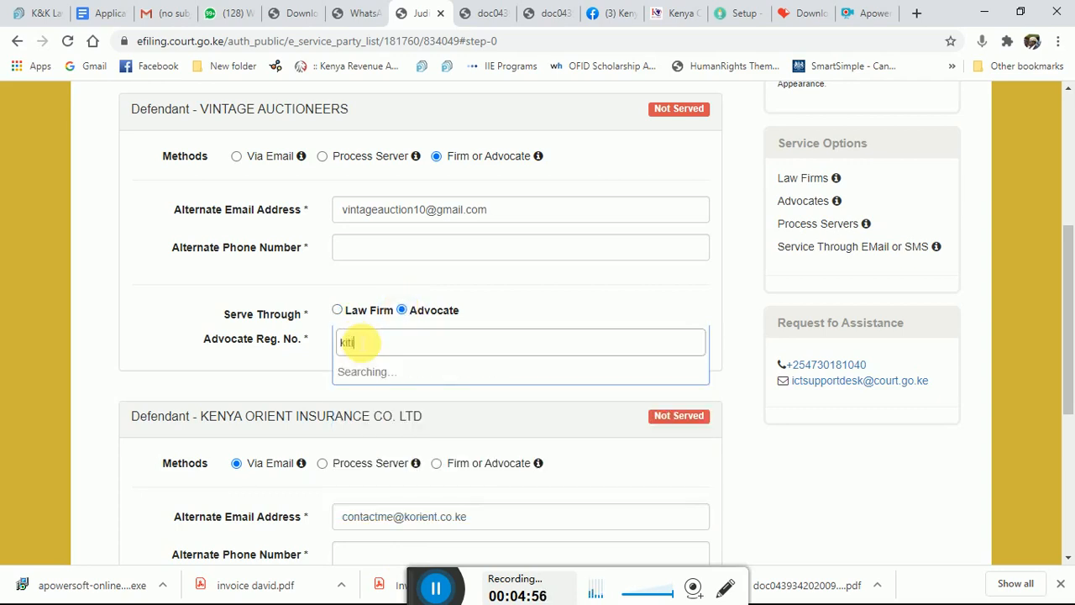
text(ti)
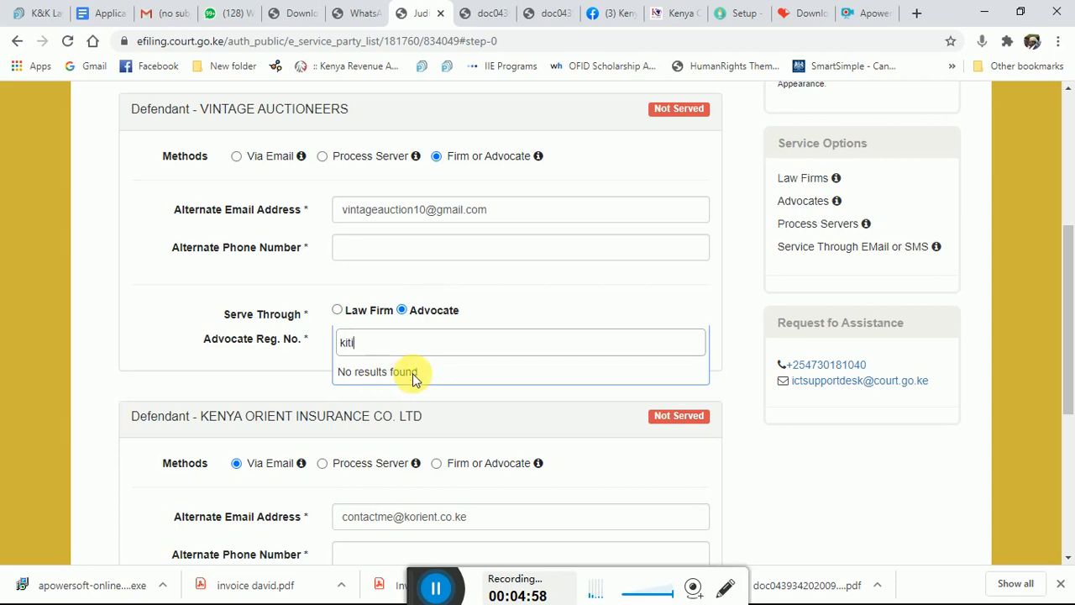
key(BackSpace)
key(BackSpace)
key(BackSpace)
key(BackSpace)
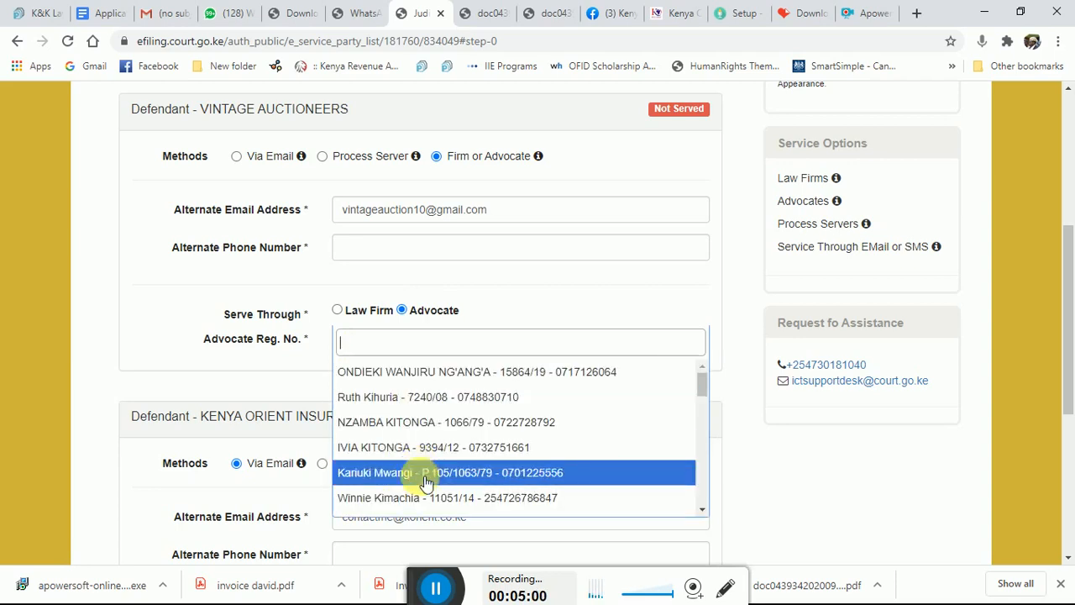
click(436, 588)
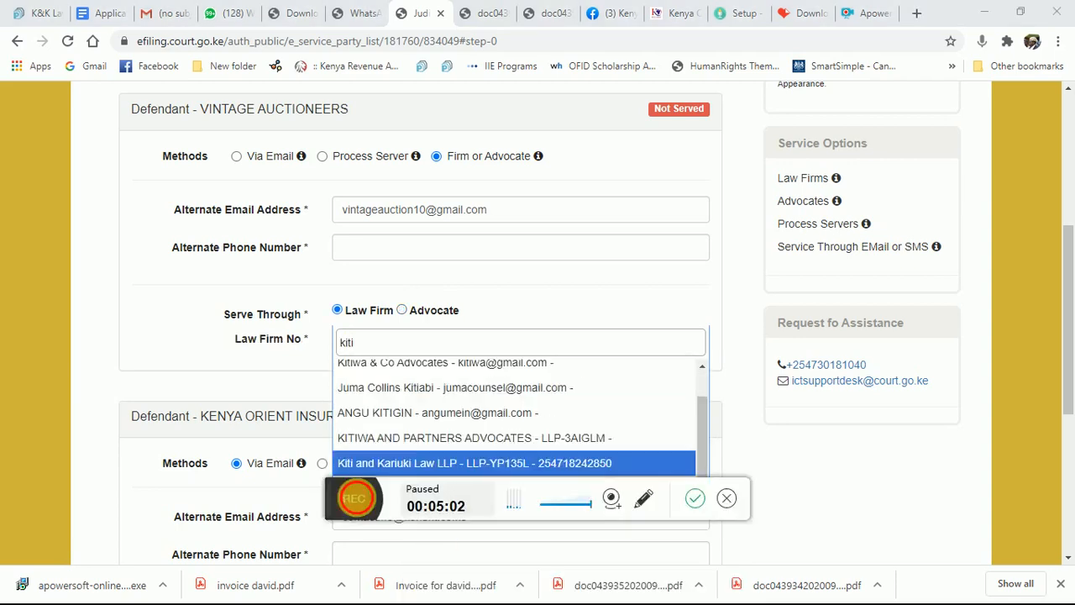
click(355, 499)
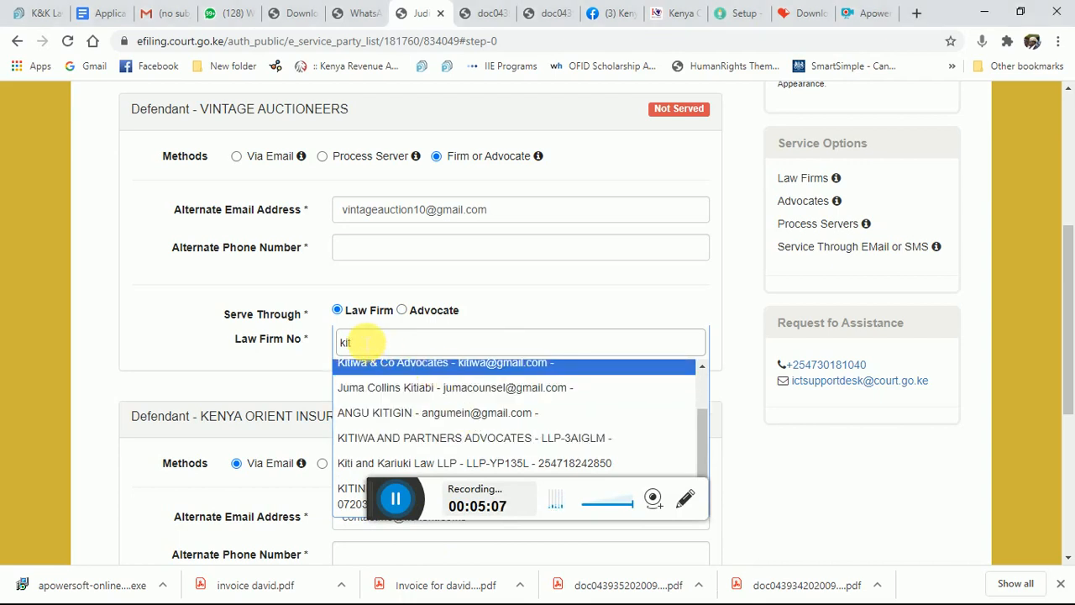
key(BackSpace)
key(BackSpace)
key(BackSpace)
key(BackSpace)
text(Kiti)
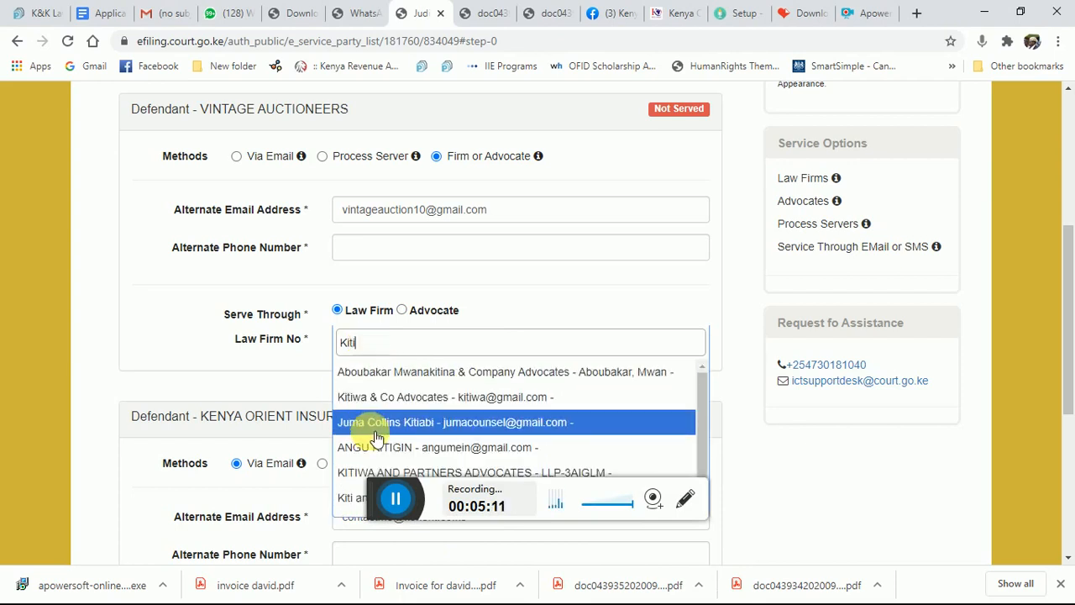
click(350, 496)
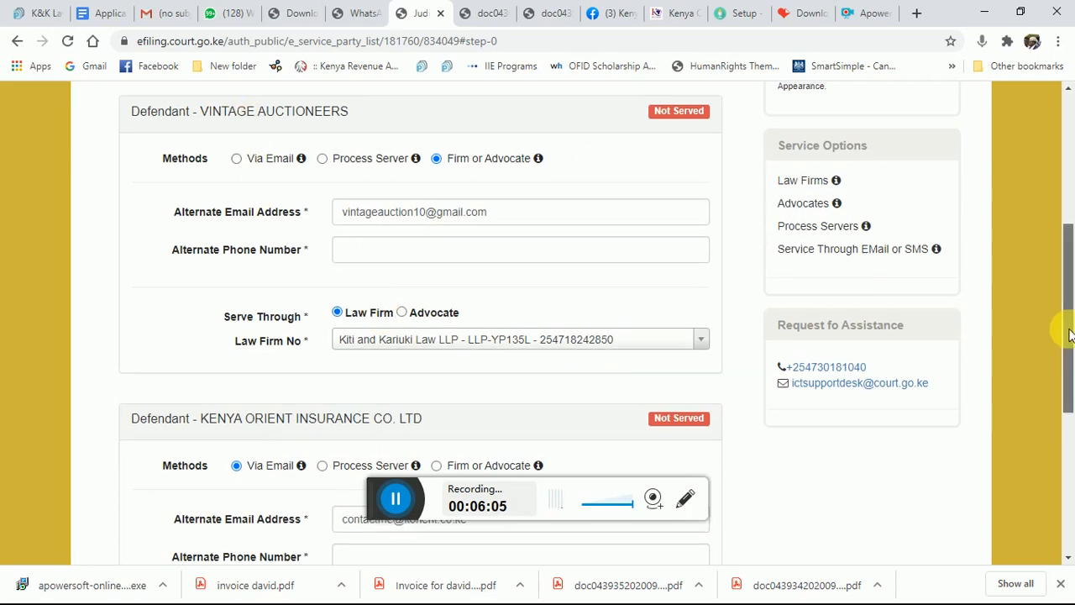
drag(1067, 336, 1072, 394)
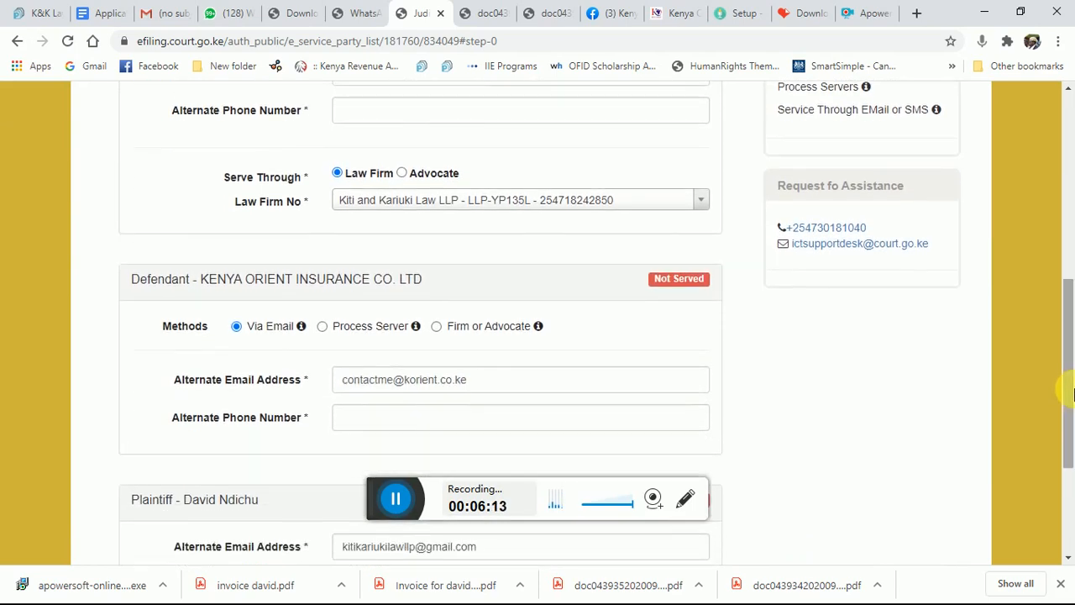
drag(1071, 394, 1073, 369)
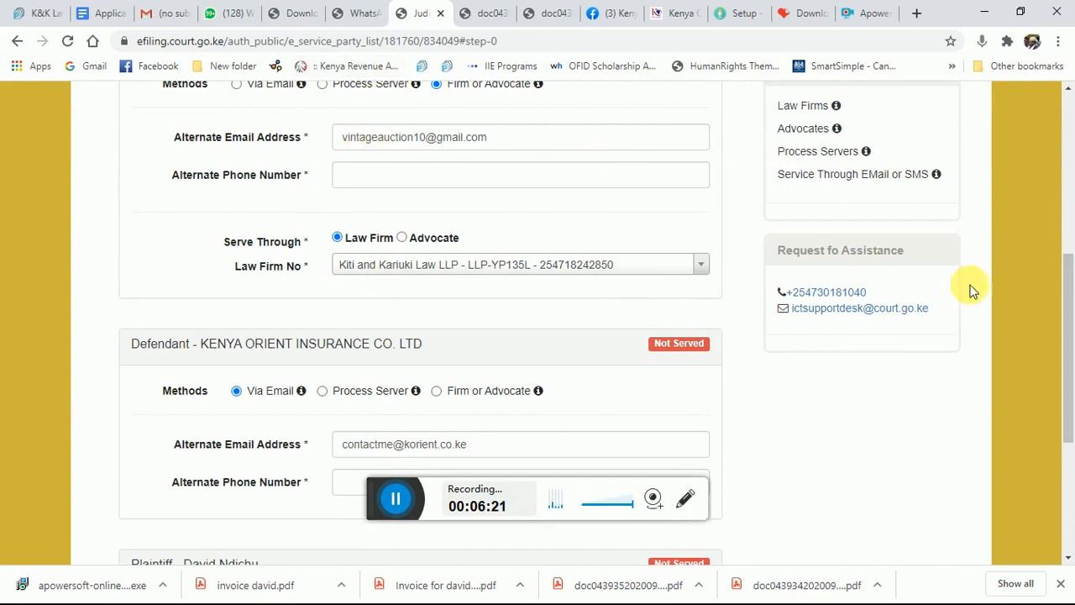
drag(1070, 315, 1017, 259)
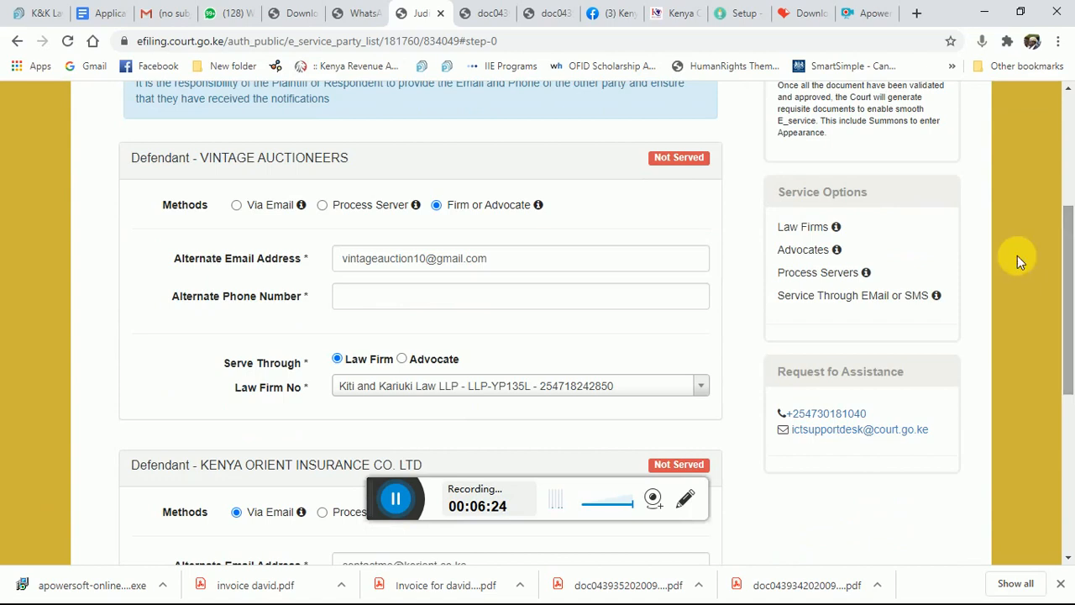
click(236, 206)
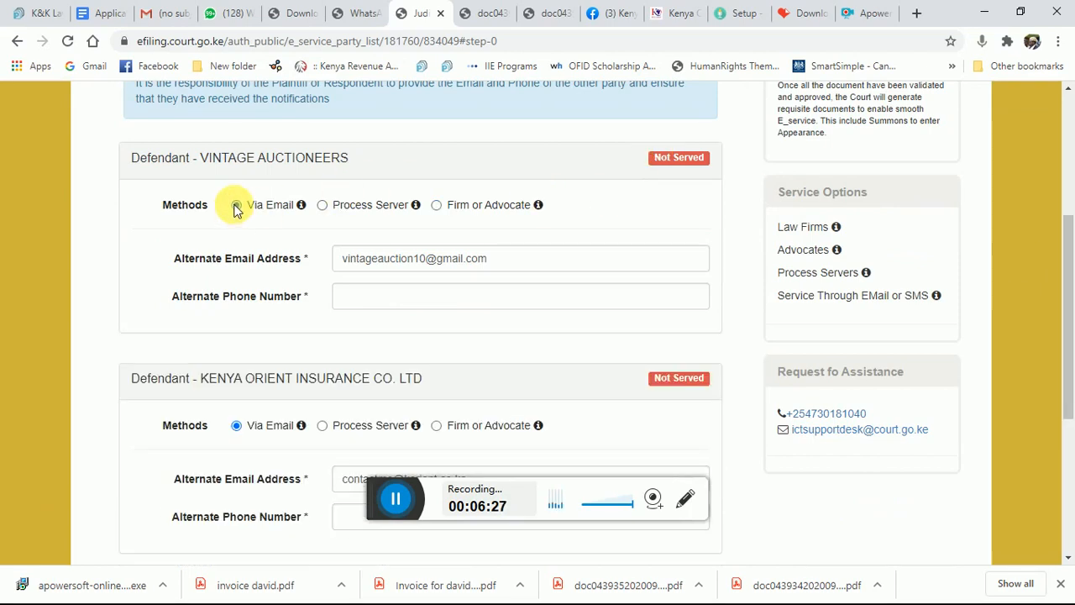
click(375, 298)
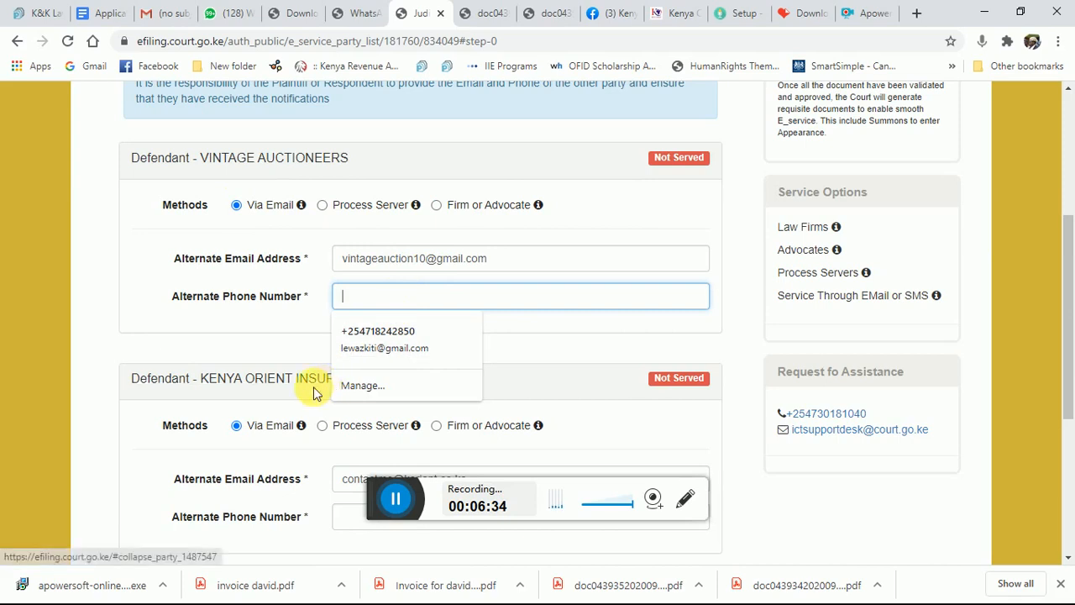
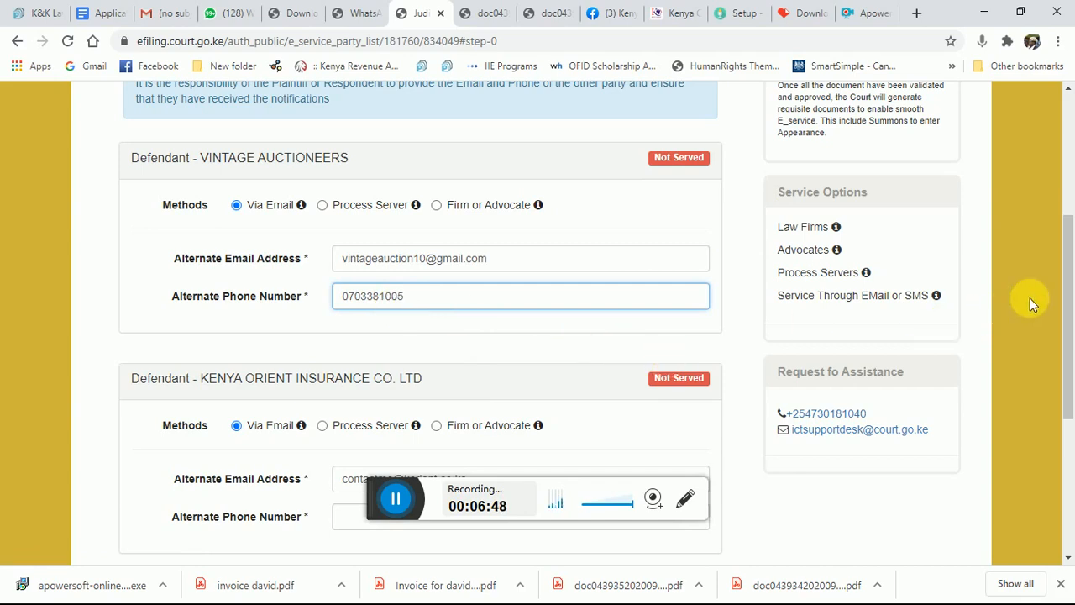
Enter alternate phone number 07190420 for Kenya Orient Insurance Co. Ltd
drag(1065, 292, 1068, 403)
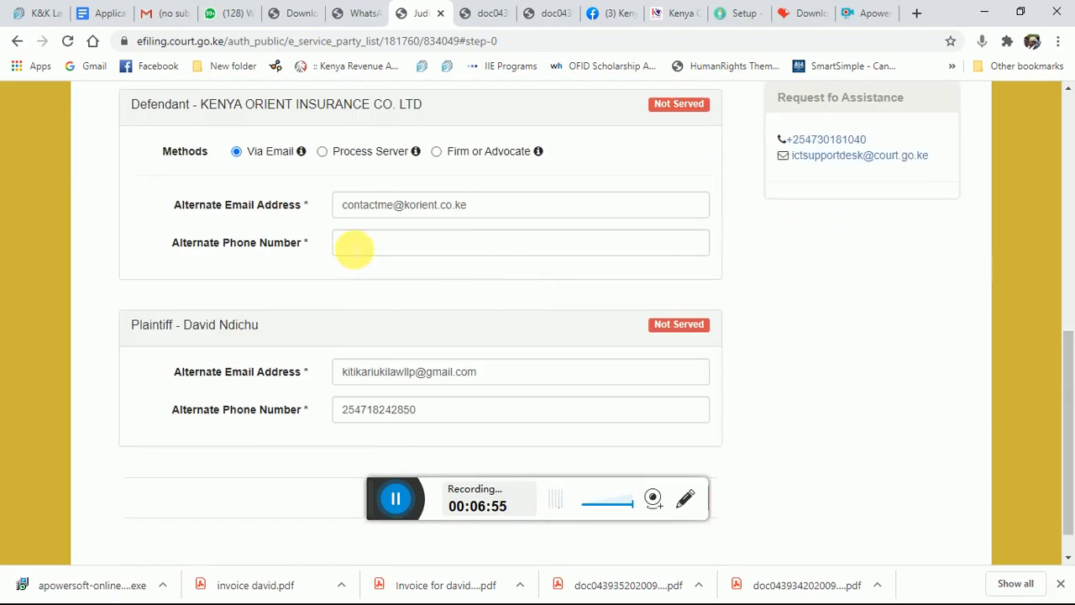
click(353, 246)
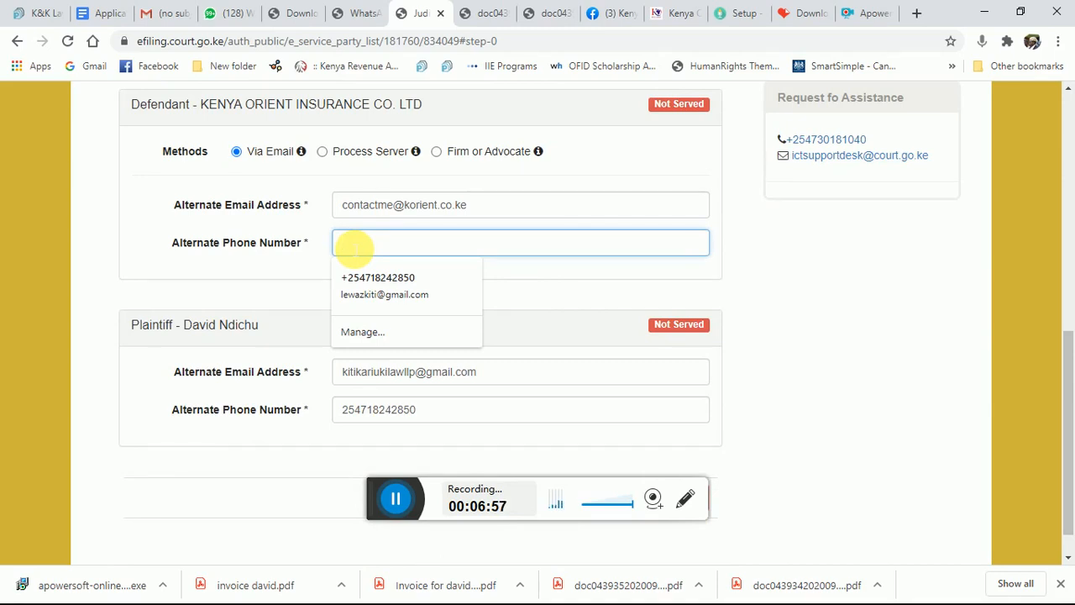
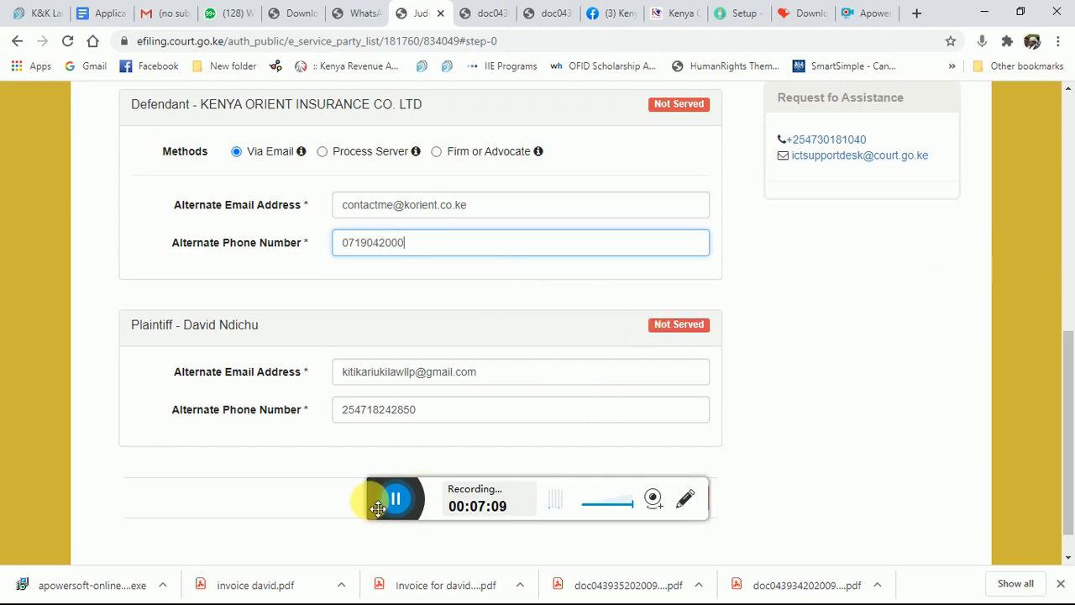
drag(378, 507, 420, 601)
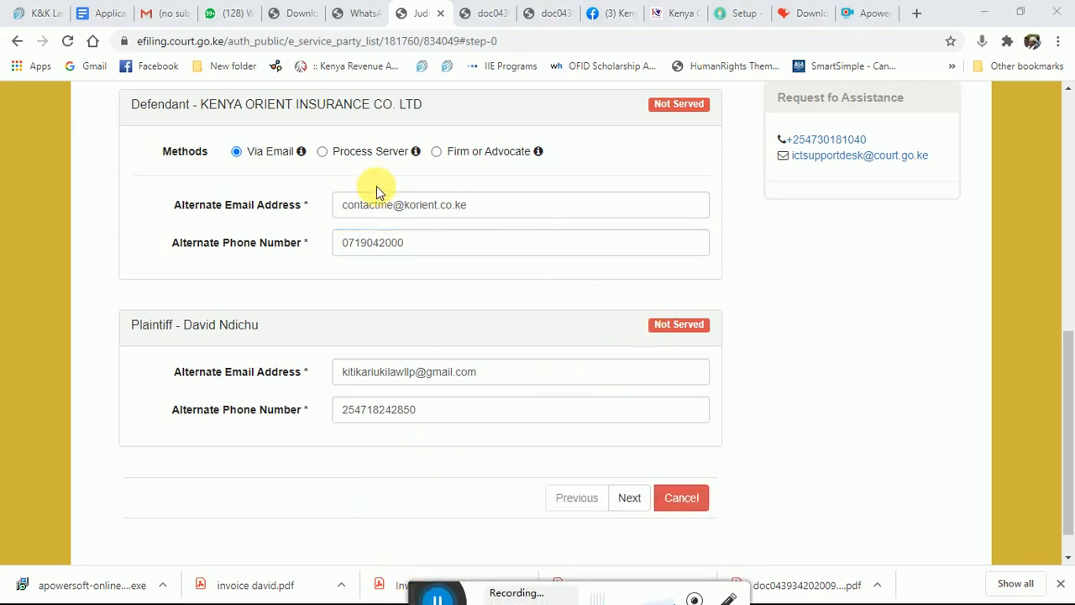
Advance the e-service request through Confirm Documents and Files to Serve toward Request for Approval
click(635, 500)
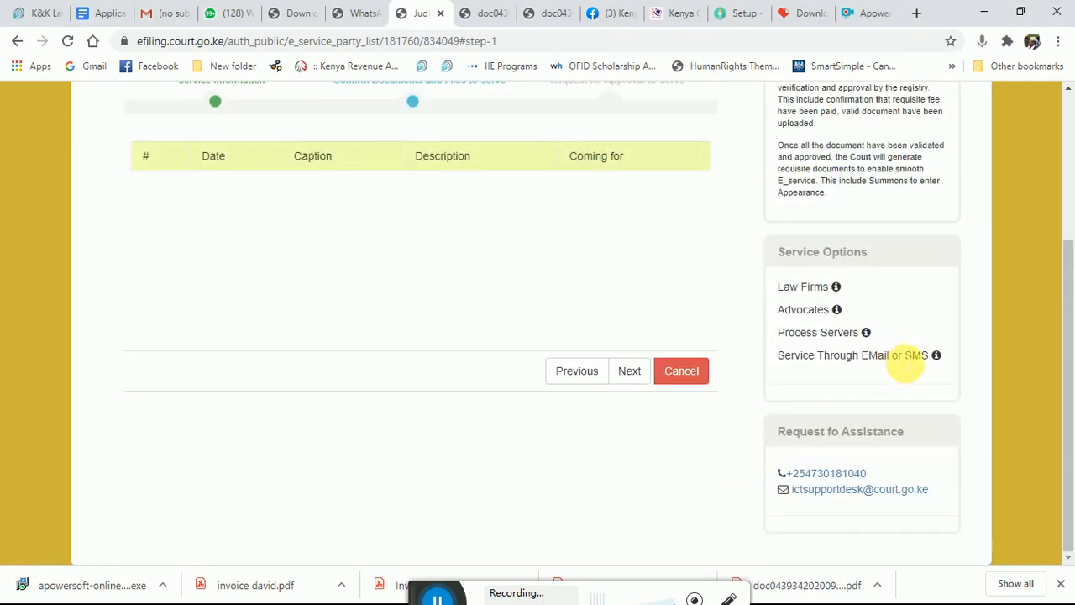
drag(1069, 324, 1064, 237)
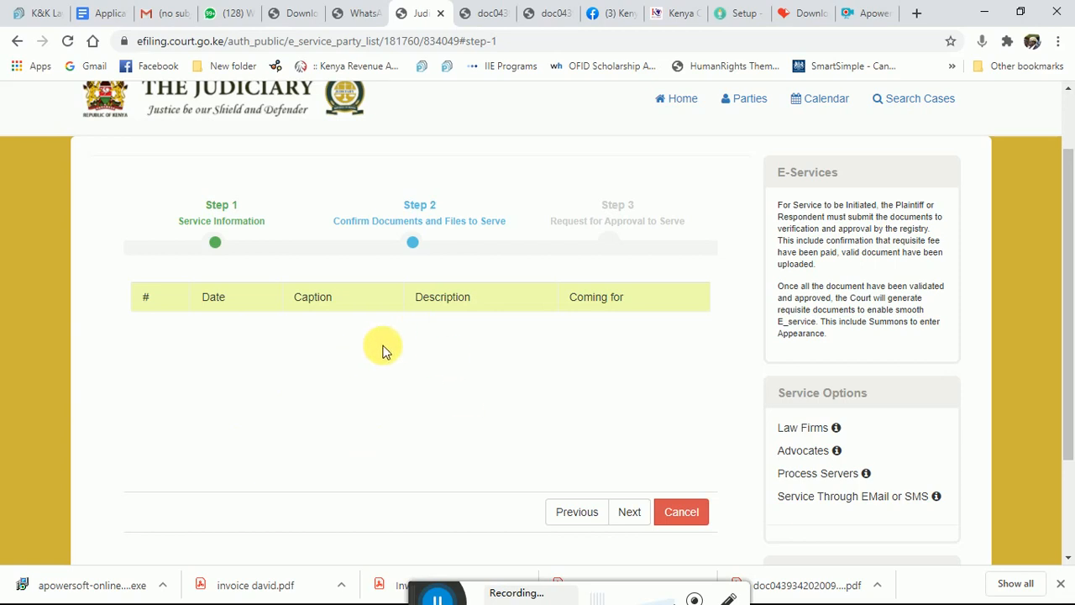
click(631, 514)
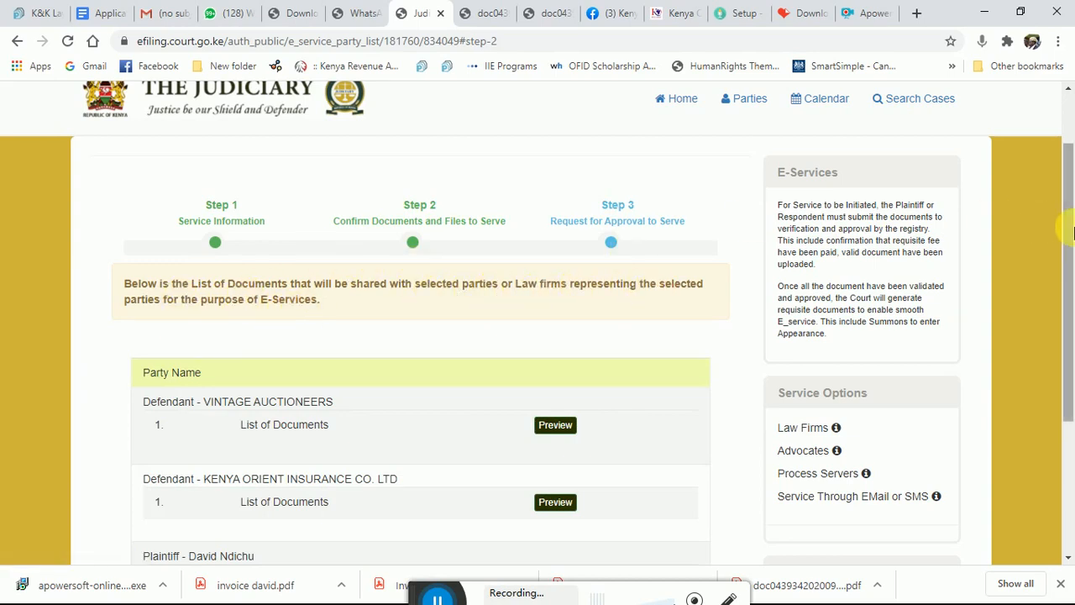
drag(1069, 235, 1072, 323)
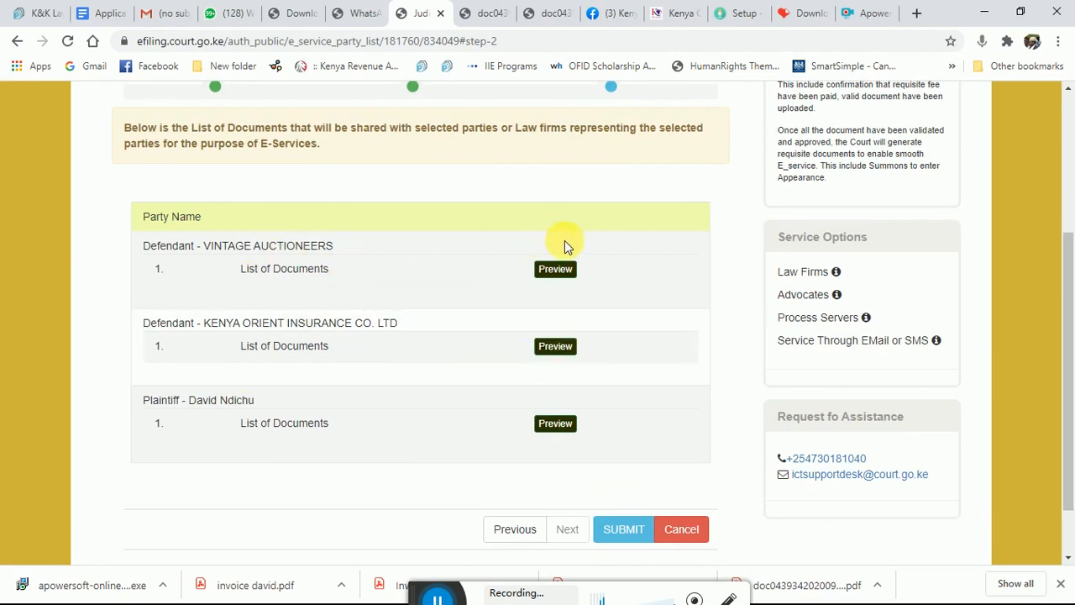
click(564, 271)
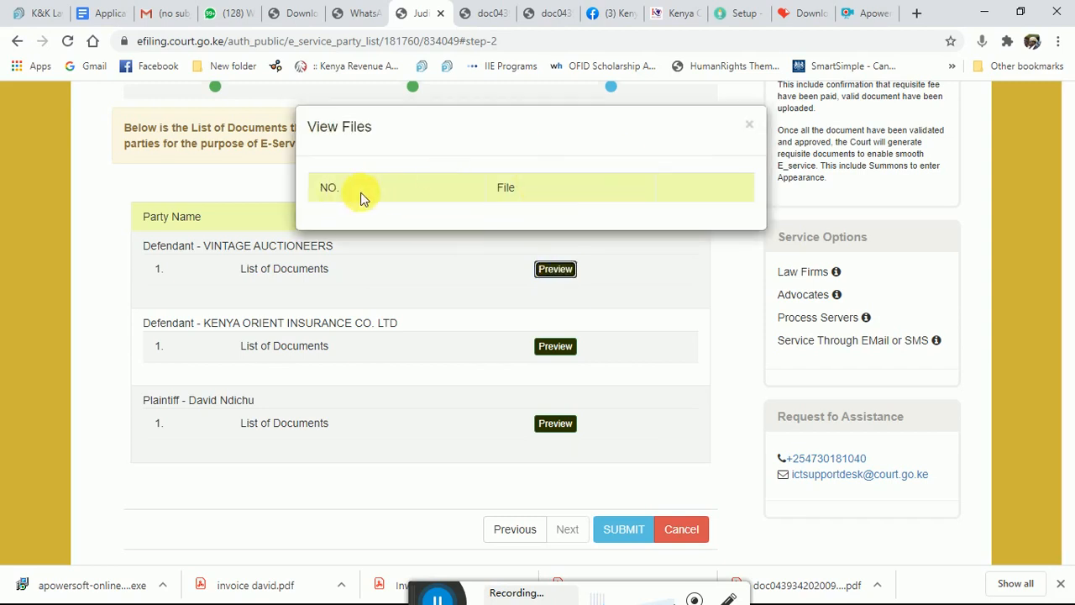
click(752, 123)
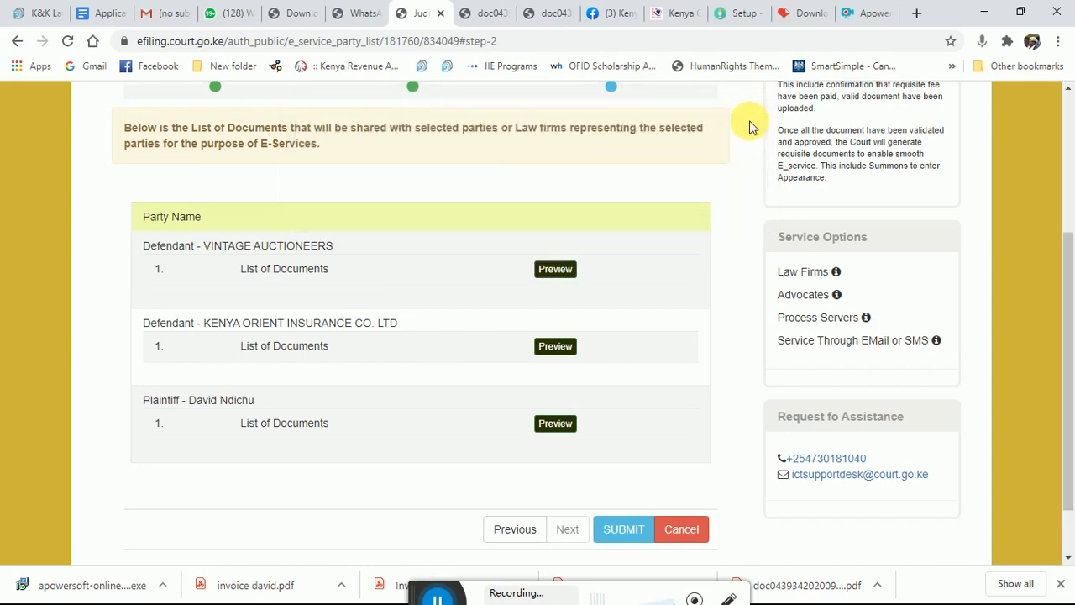
Submit the e-service request for approval and confirm it, repeating submit and confirm once more
click(623, 530)
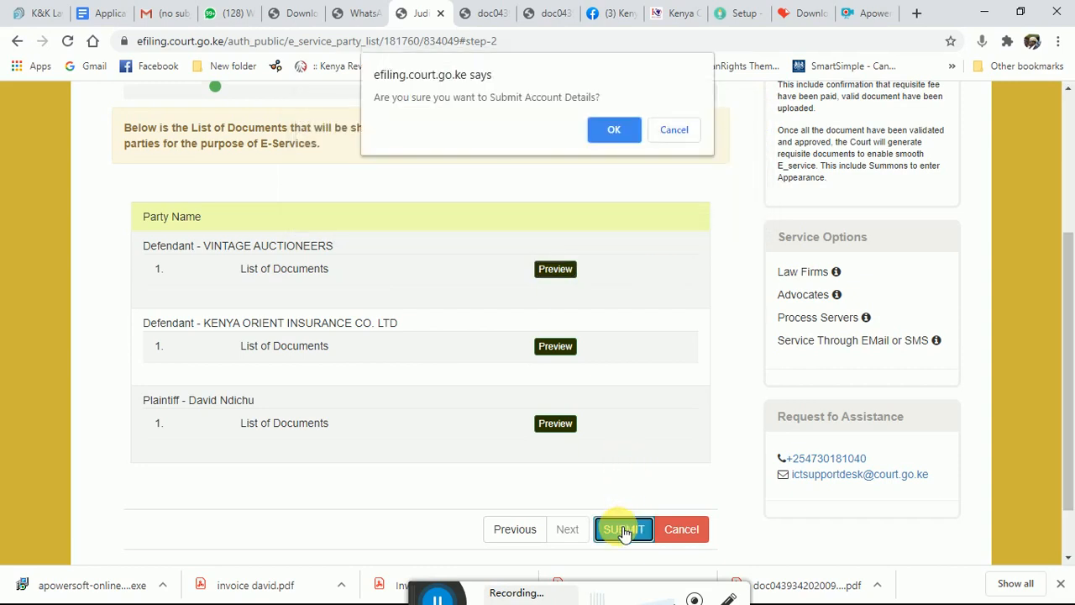
click(609, 128)
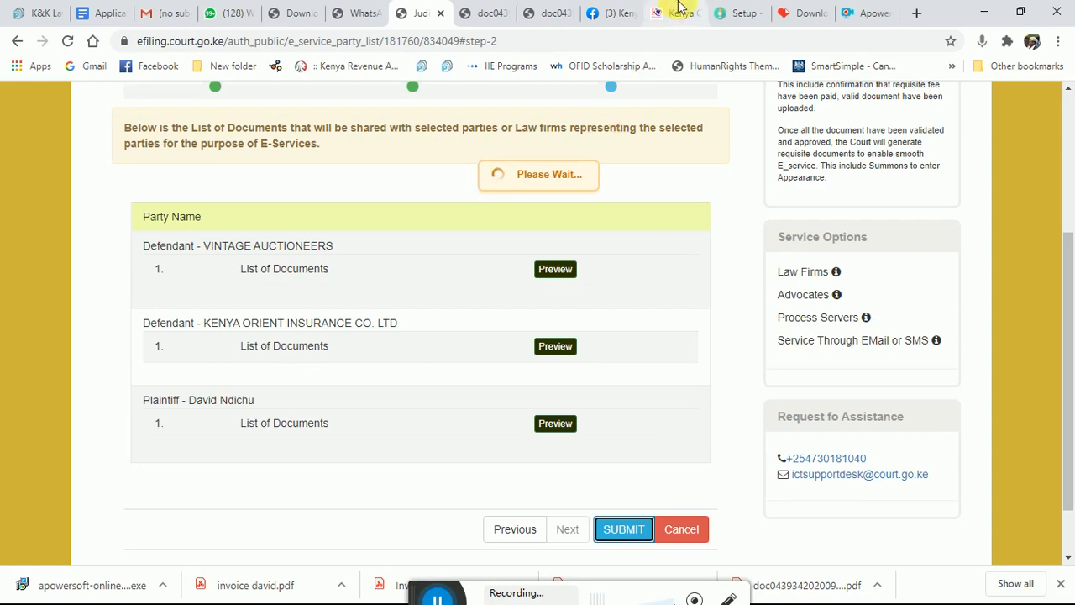
drag(1071, 313, 1069, 172)
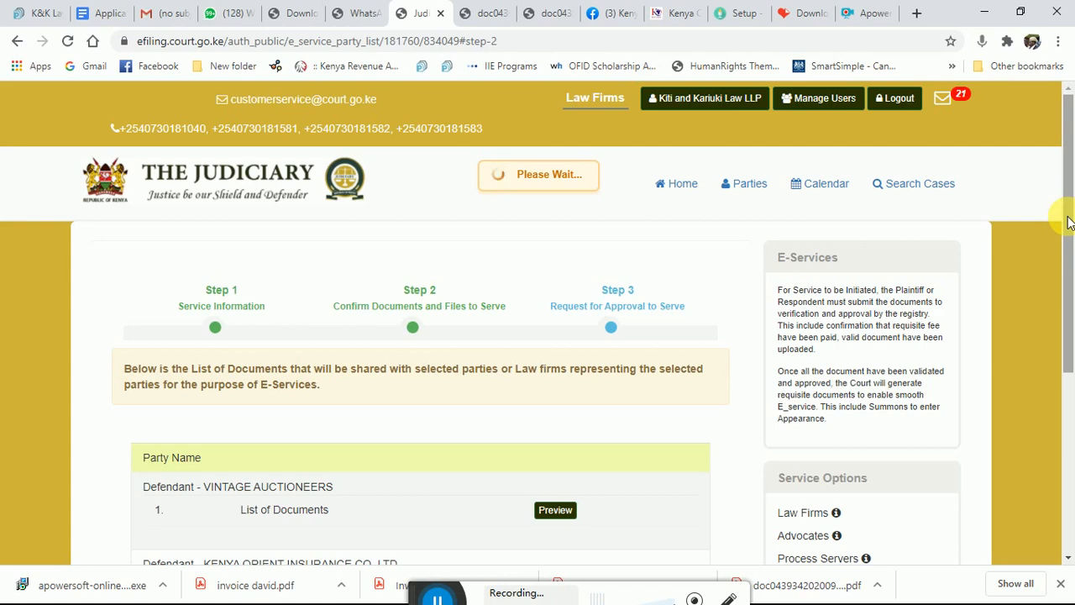
drag(1067, 220, 1071, 357)
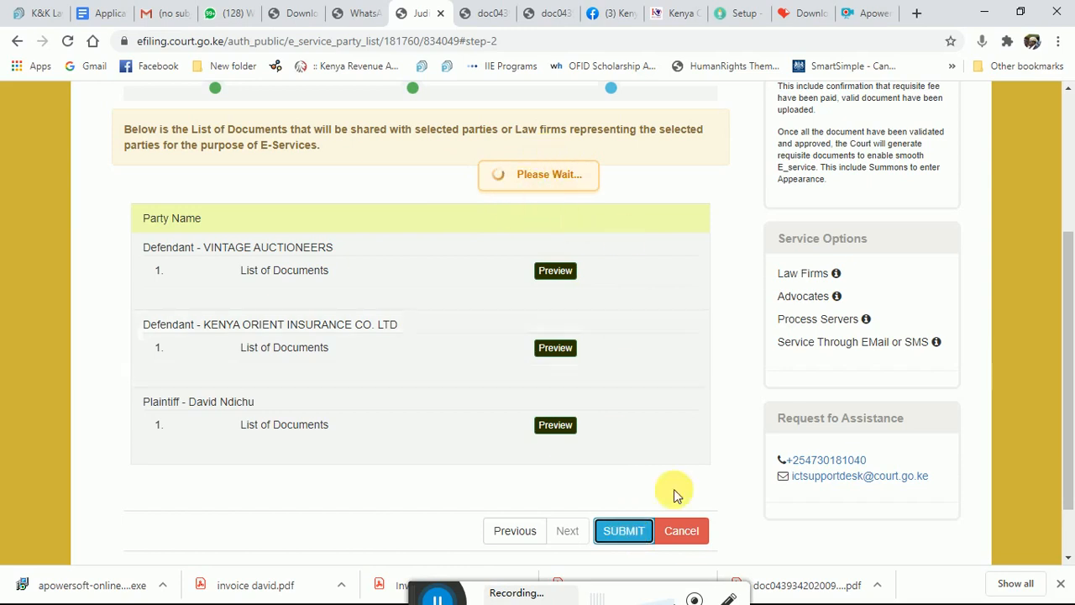
click(630, 533)
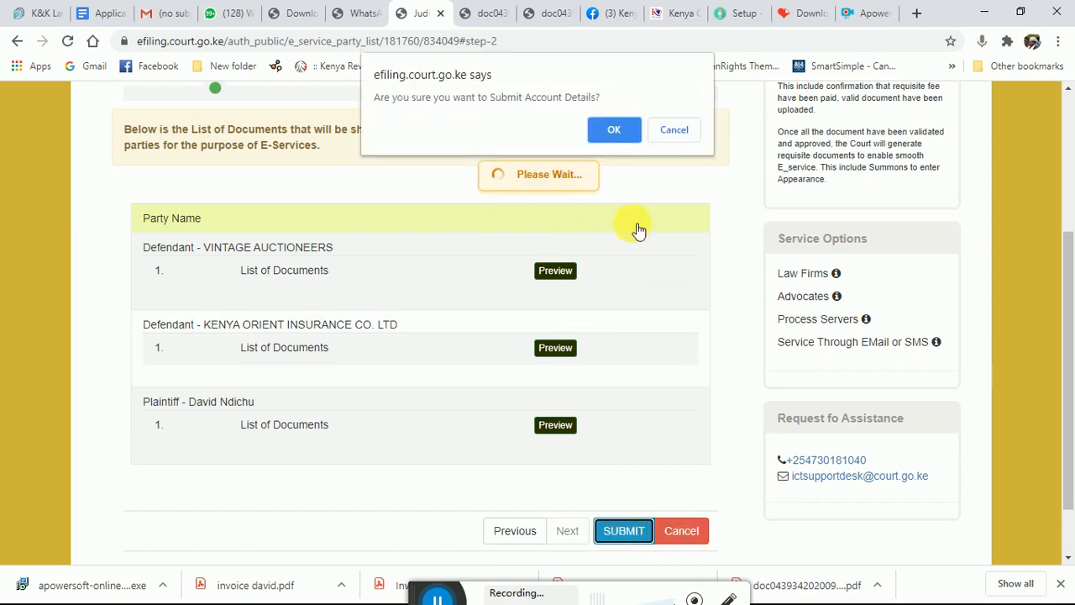
click(614, 131)
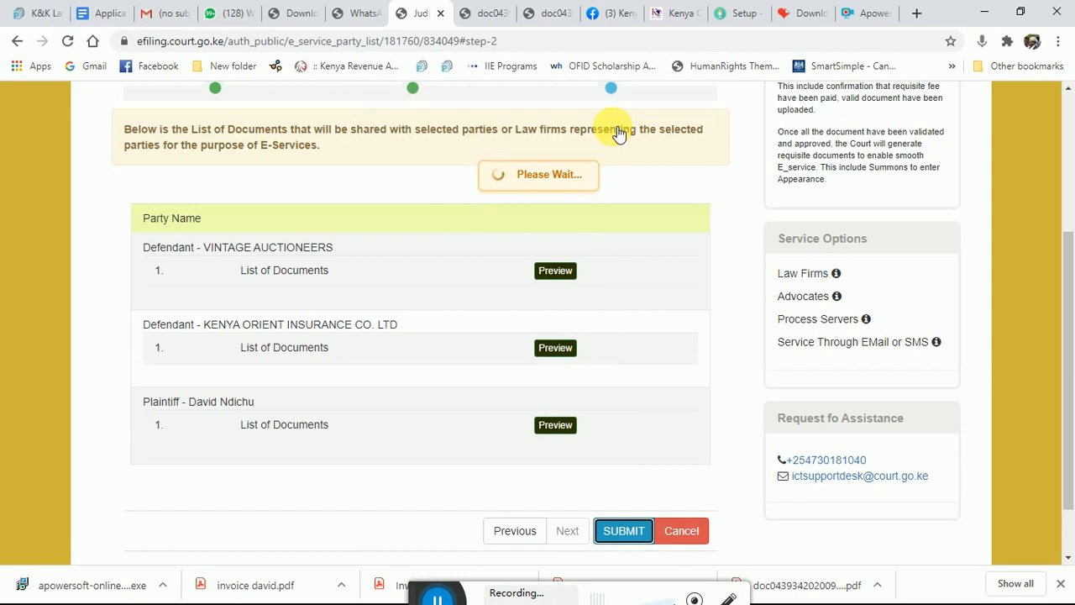